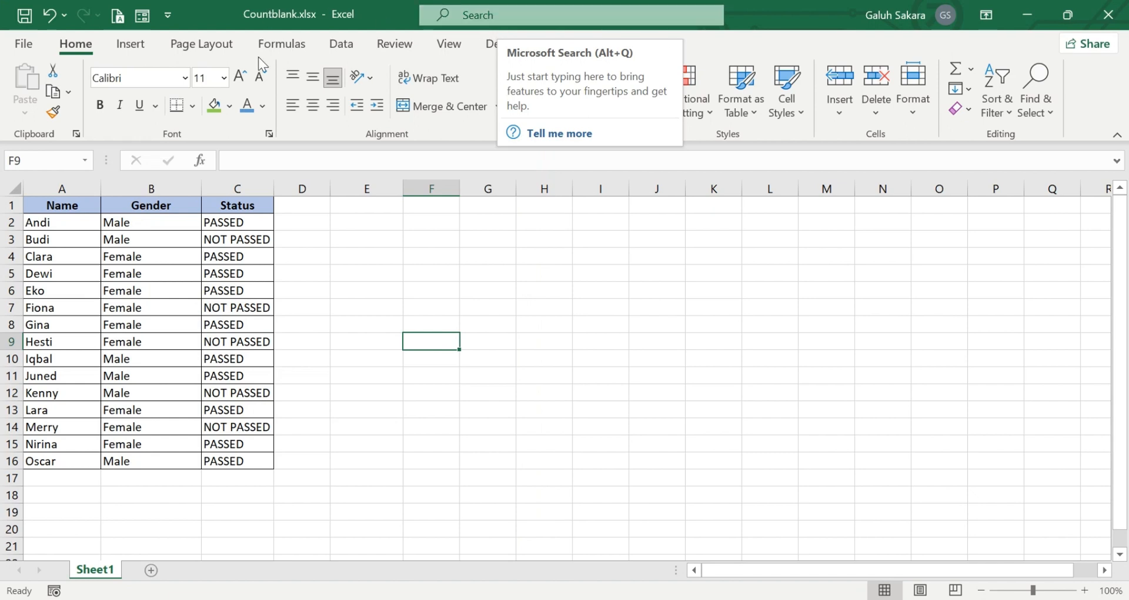
- Try inserting blank rows above Budi, Clara and Dewi by hand, then undo them
drag(84, 207, 247, 460)
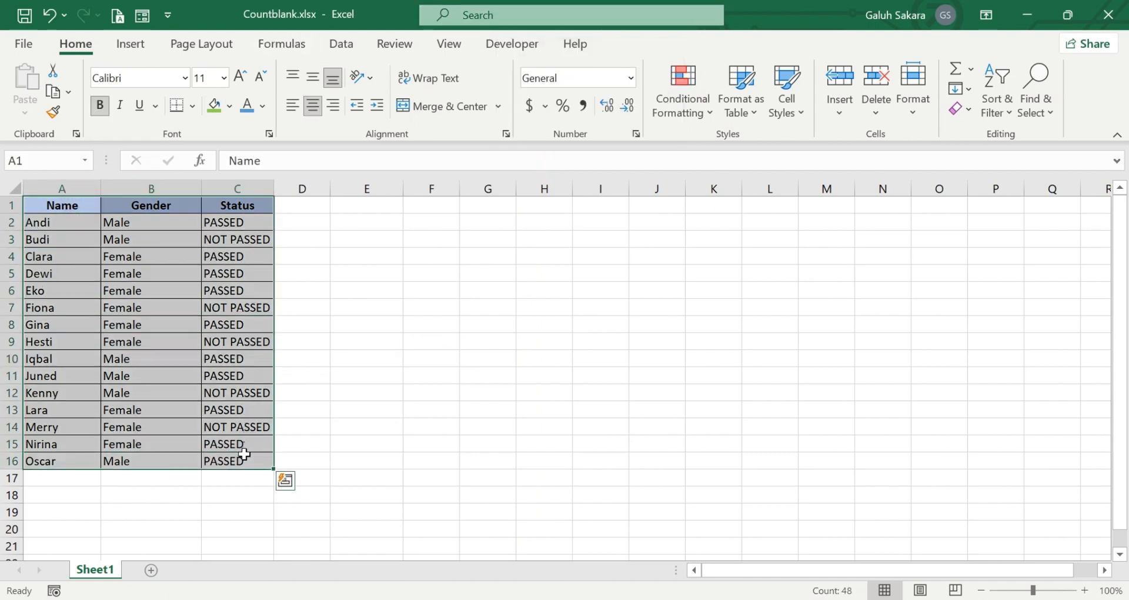
click(363, 284)
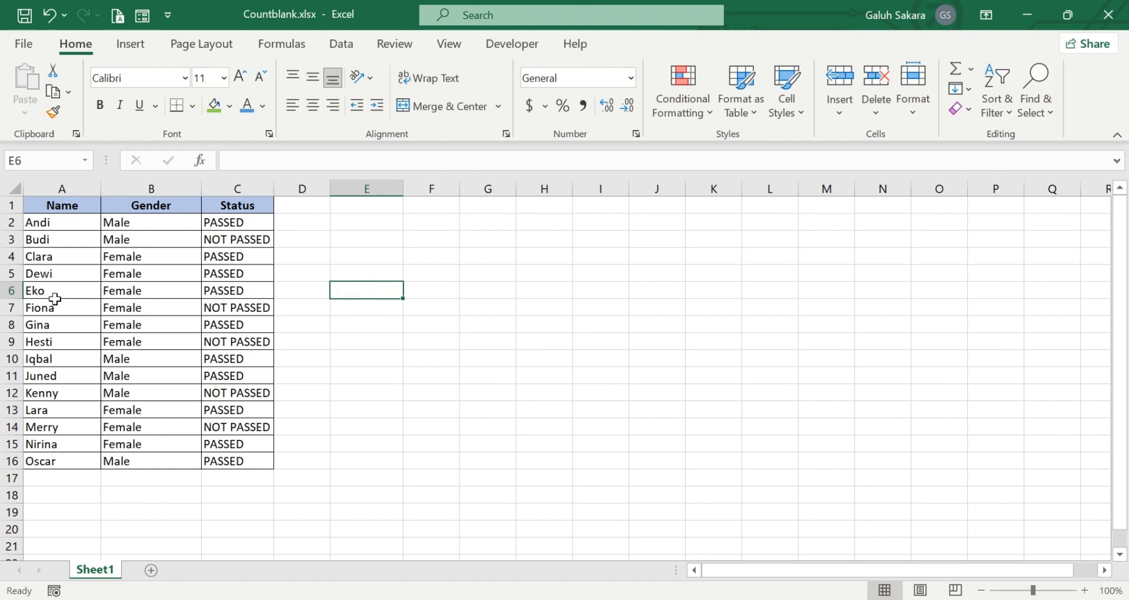
right_click(10, 241)
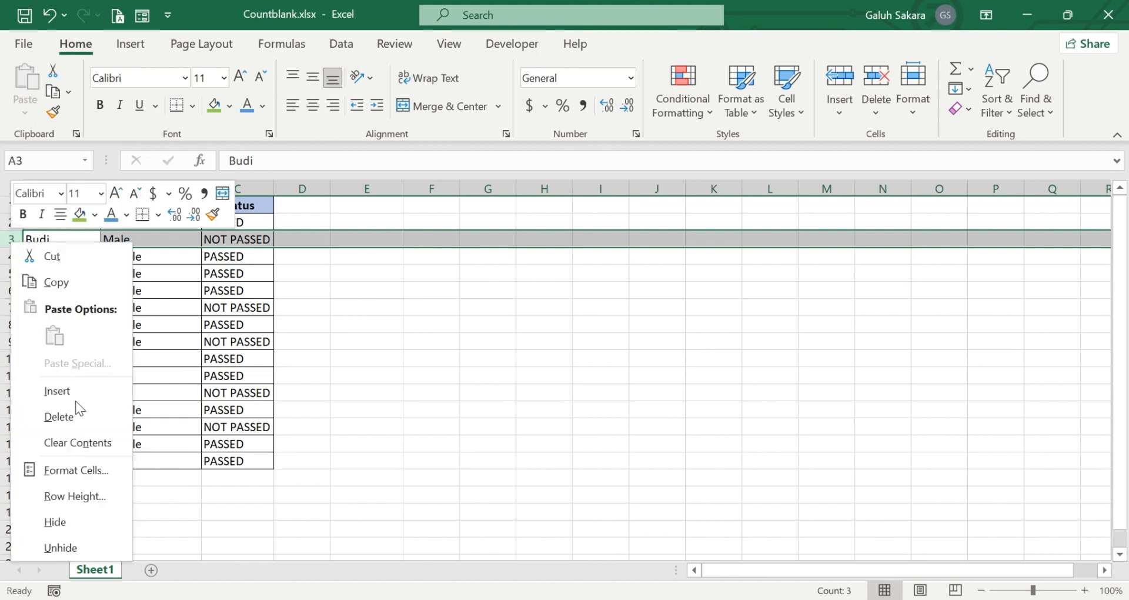
click(80, 395)
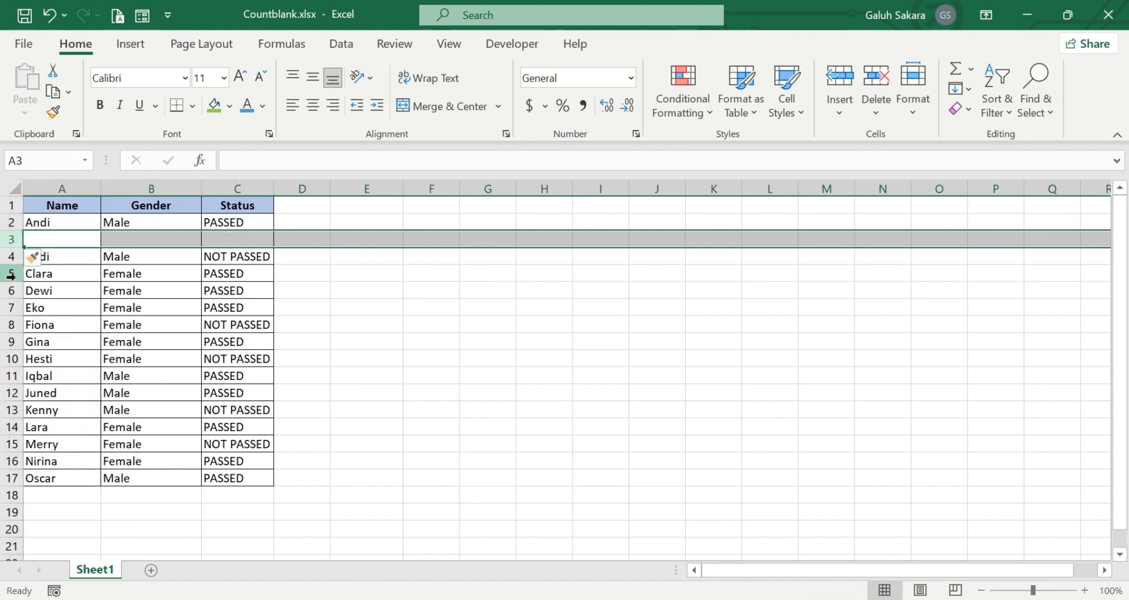
click(8, 274)
right_click(9, 275)
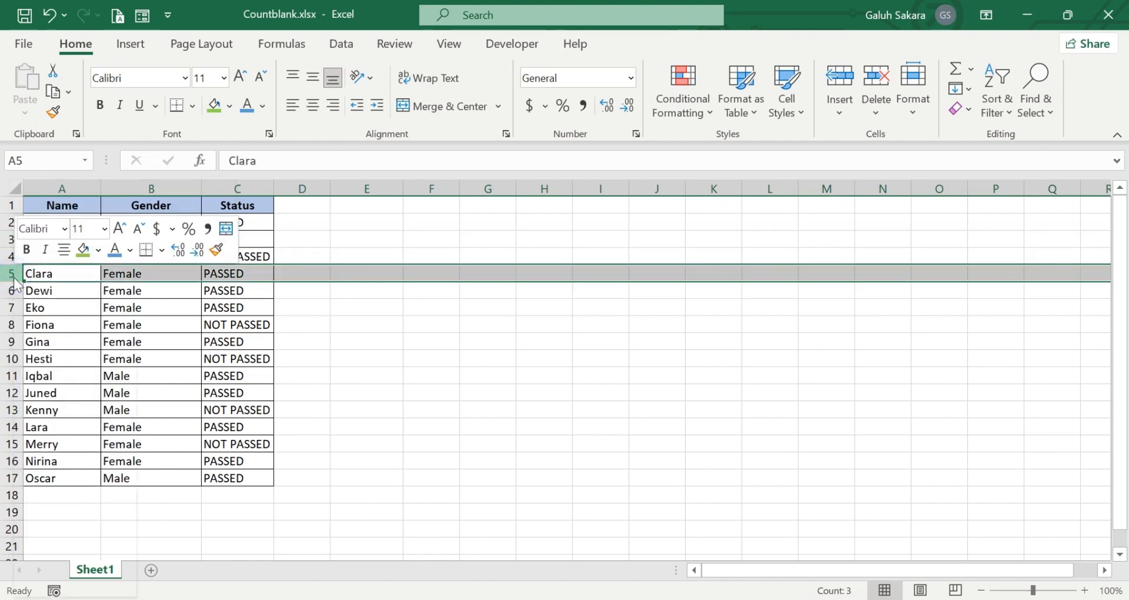
click(72, 424)
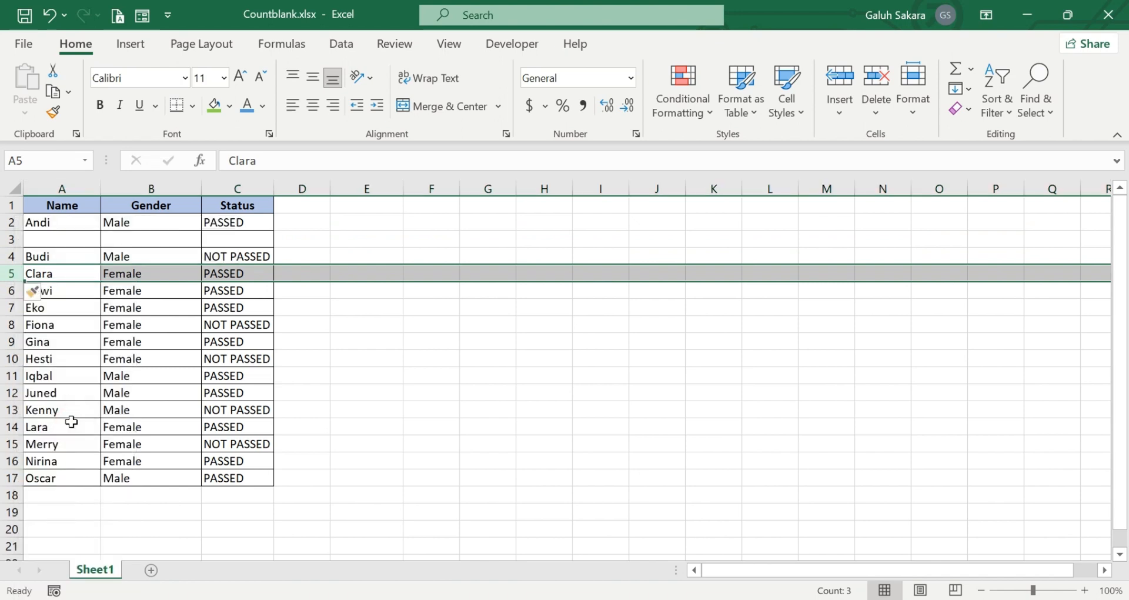
click(6, 307)
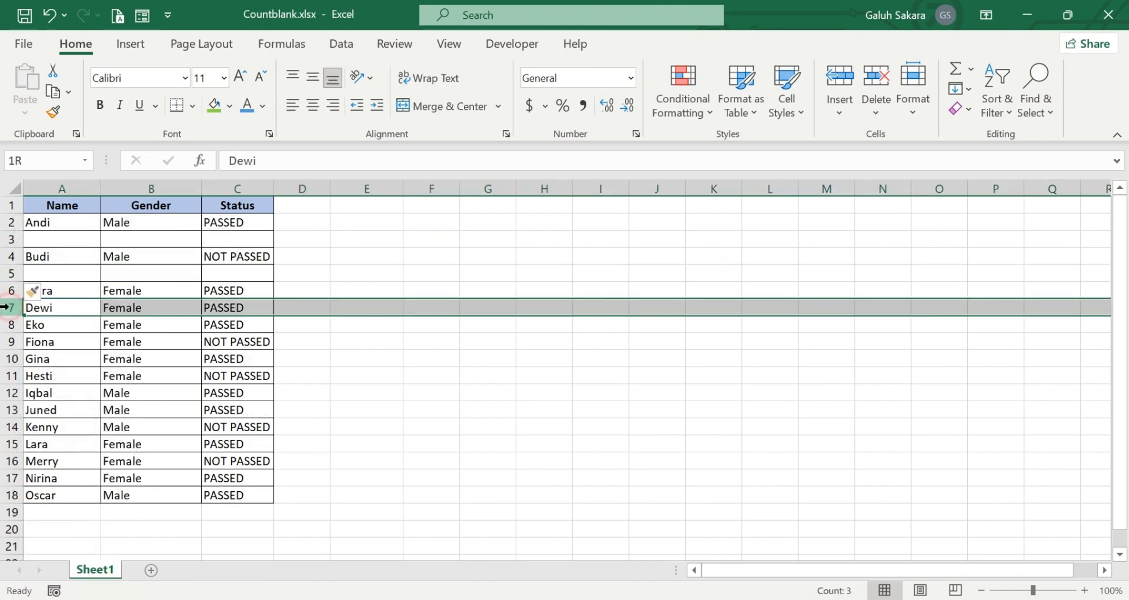
right_click(6, 307)
click(54, 433)
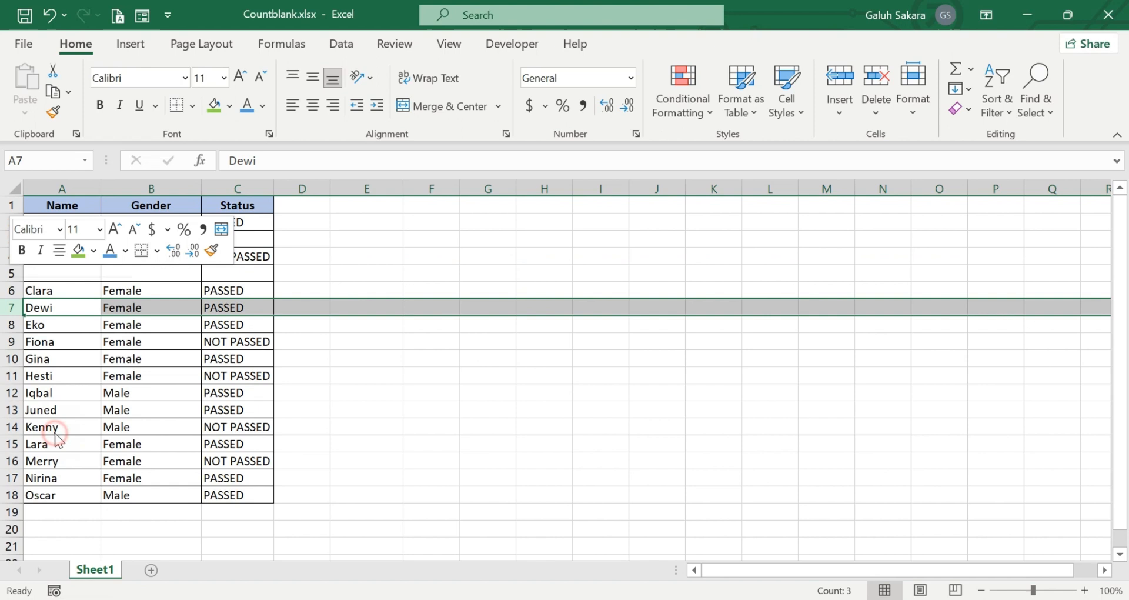
click(386, 377)
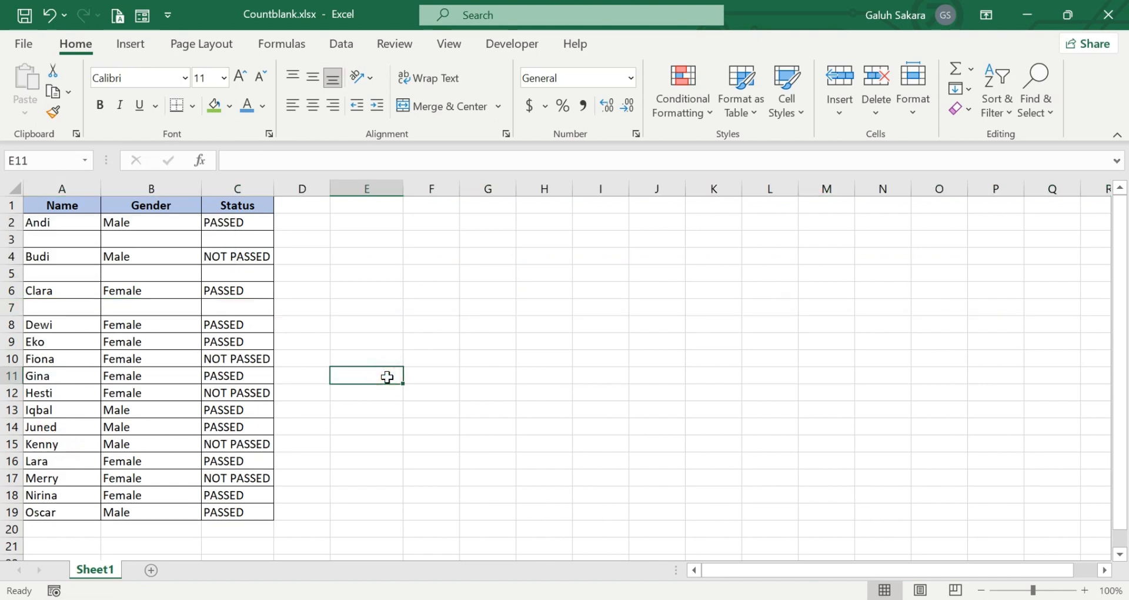
key(ctrl+z)
key(ctrl+z)
key(ctrl+z)
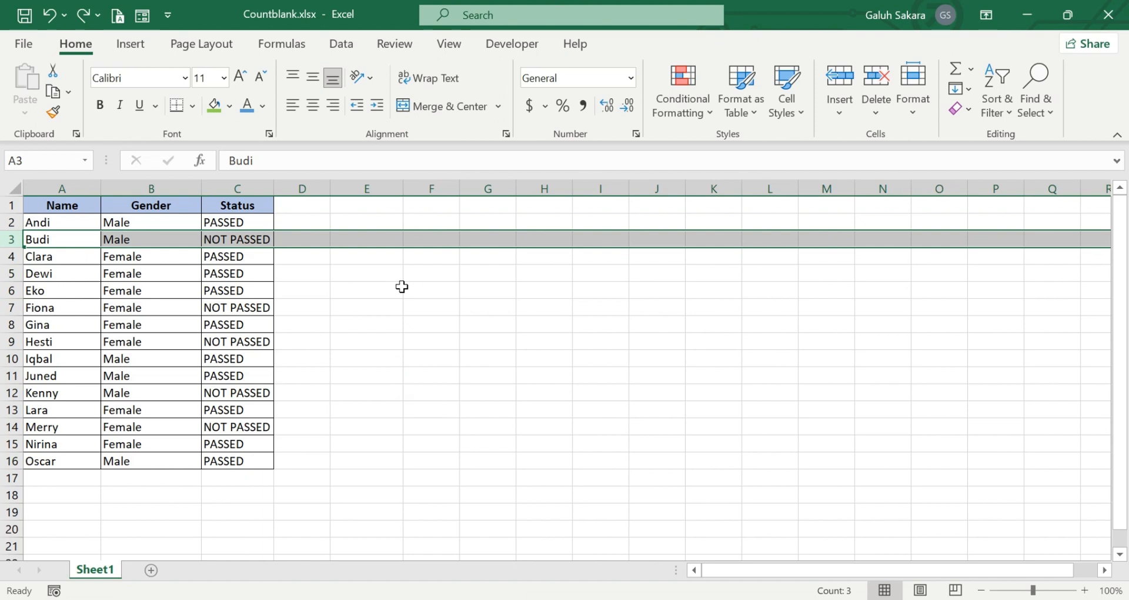
- Insert an empty column before Name and give it the header 'number' in A1
click(81, 188)
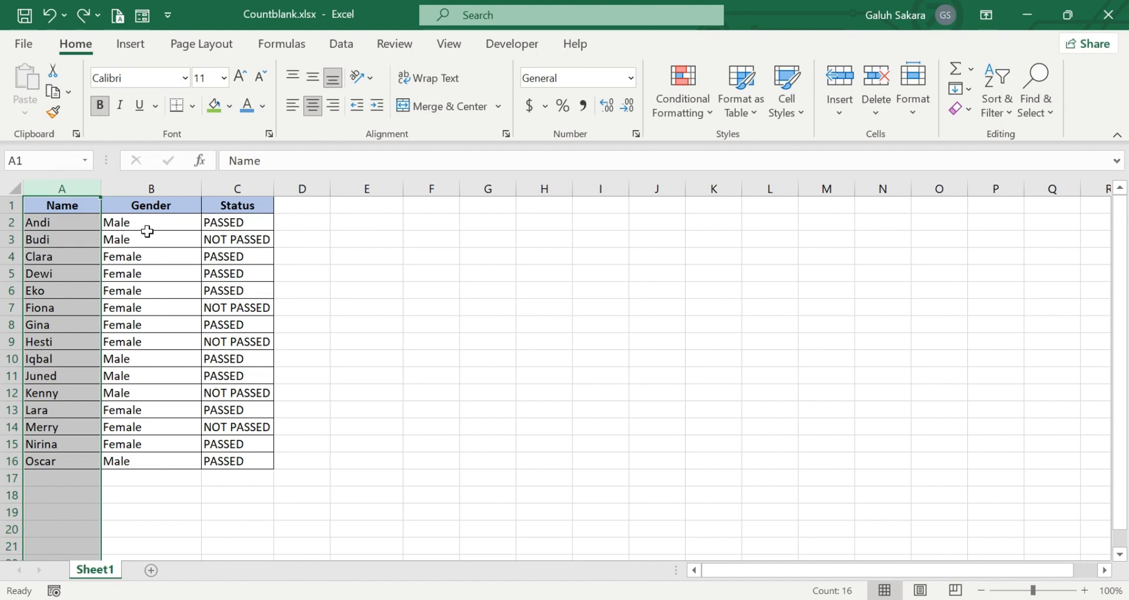
click(93, 235)
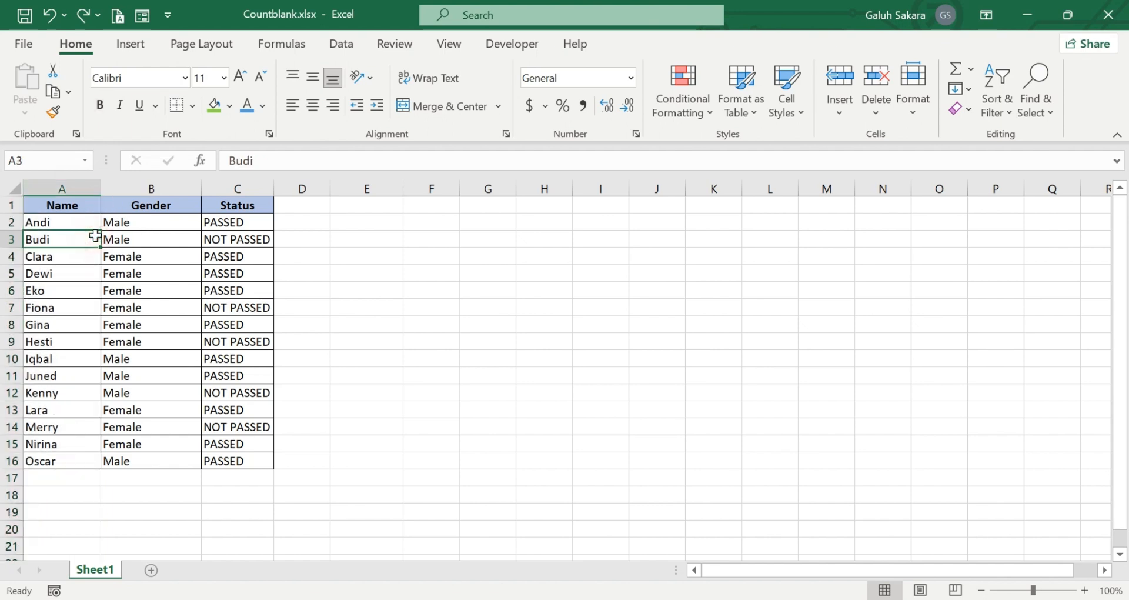
click(53, 187)
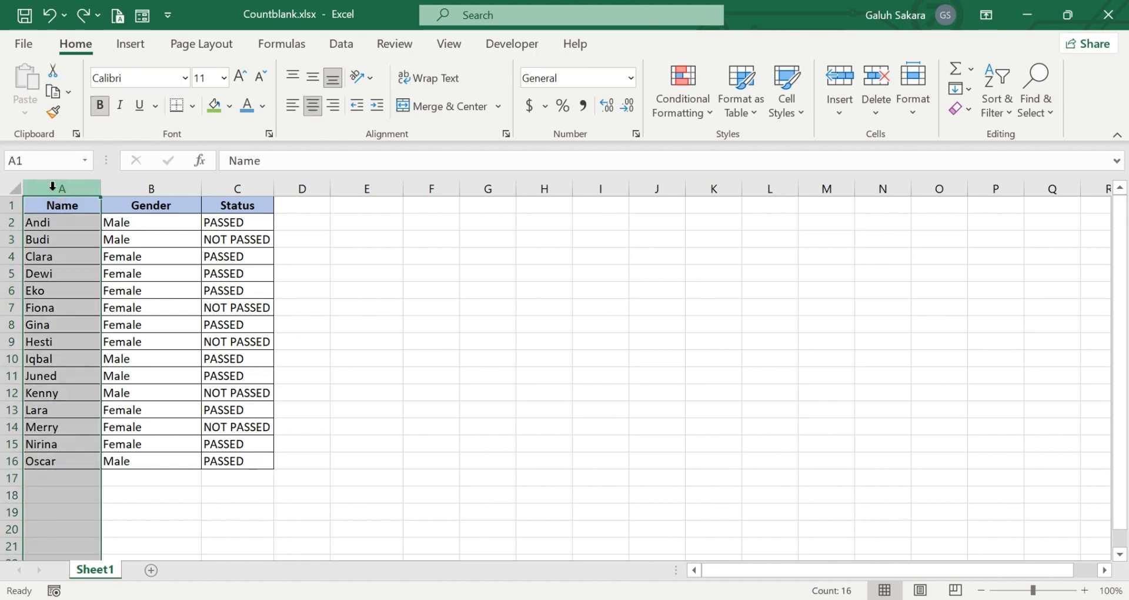
right_click(53, 188)
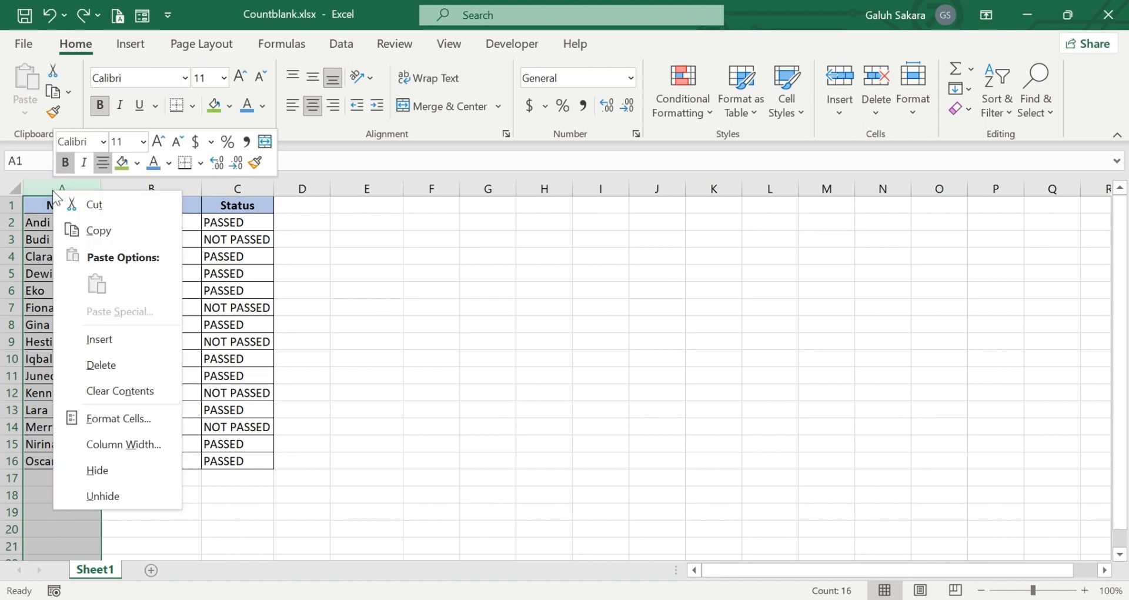
click(111, 339)
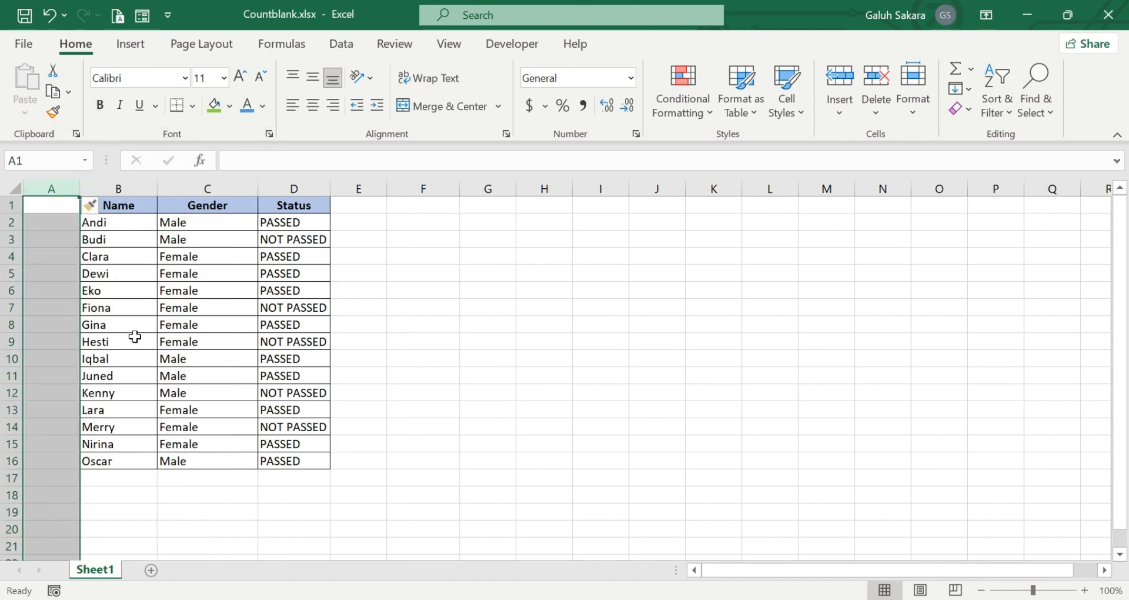
click(446, 345)
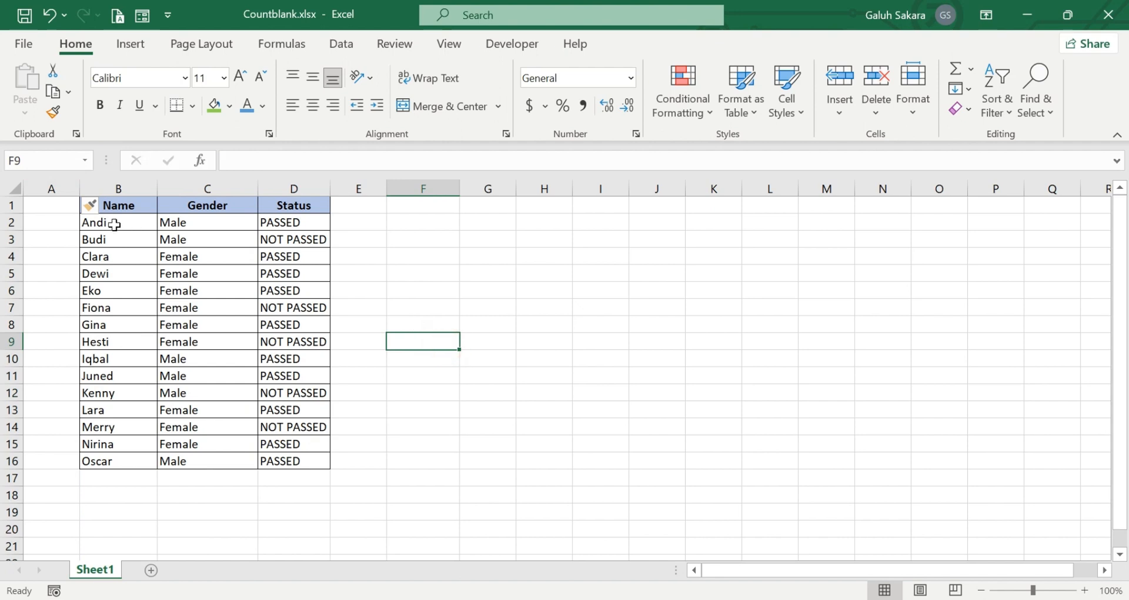
click(66, 212)
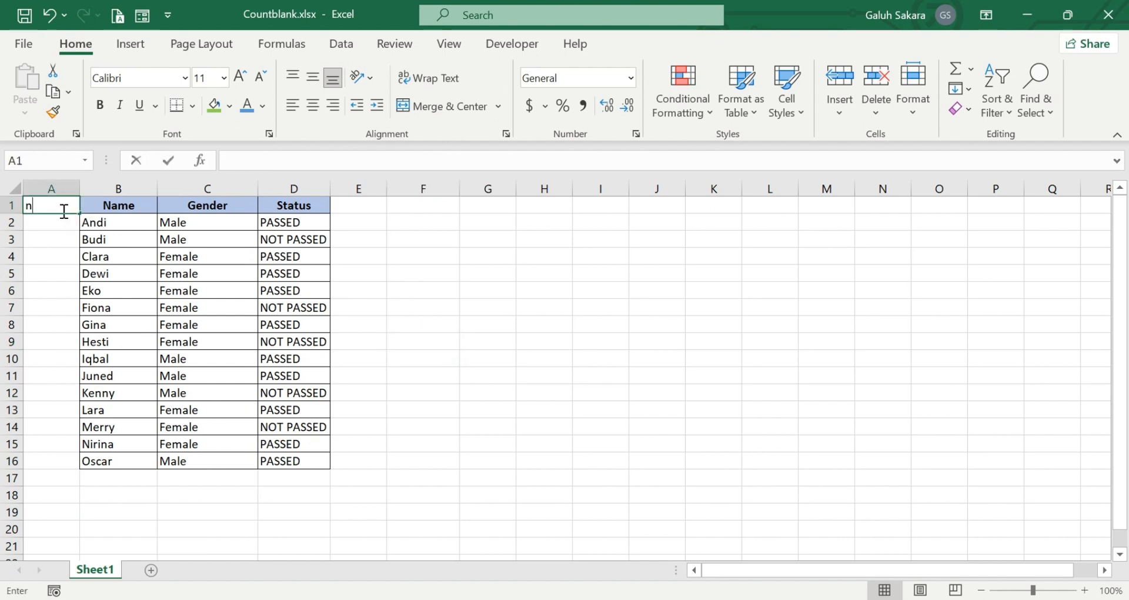
text(number)
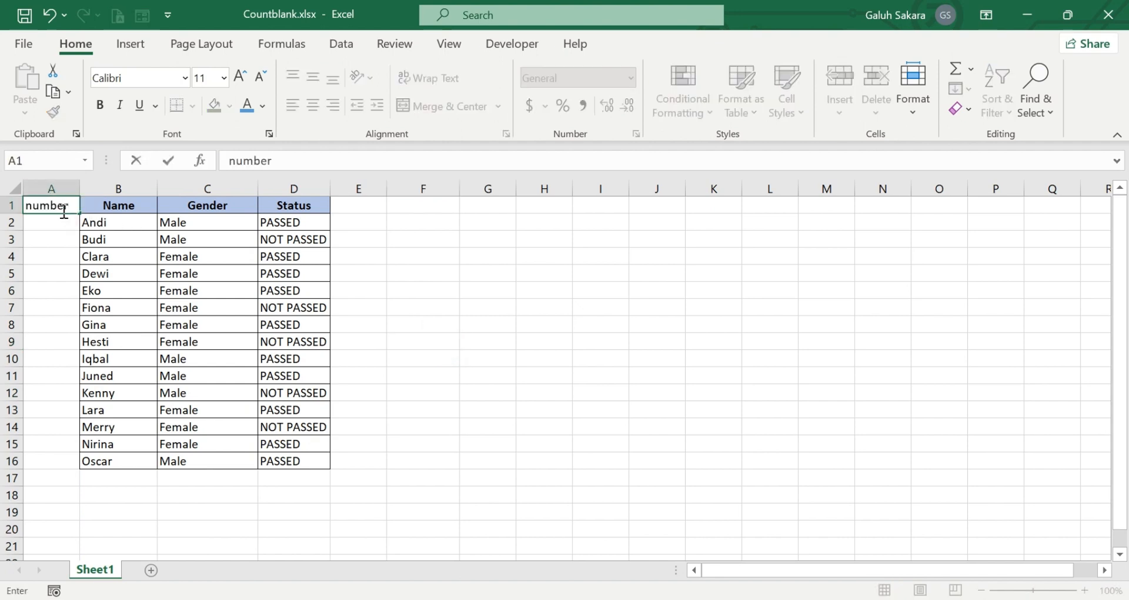
key(Return)
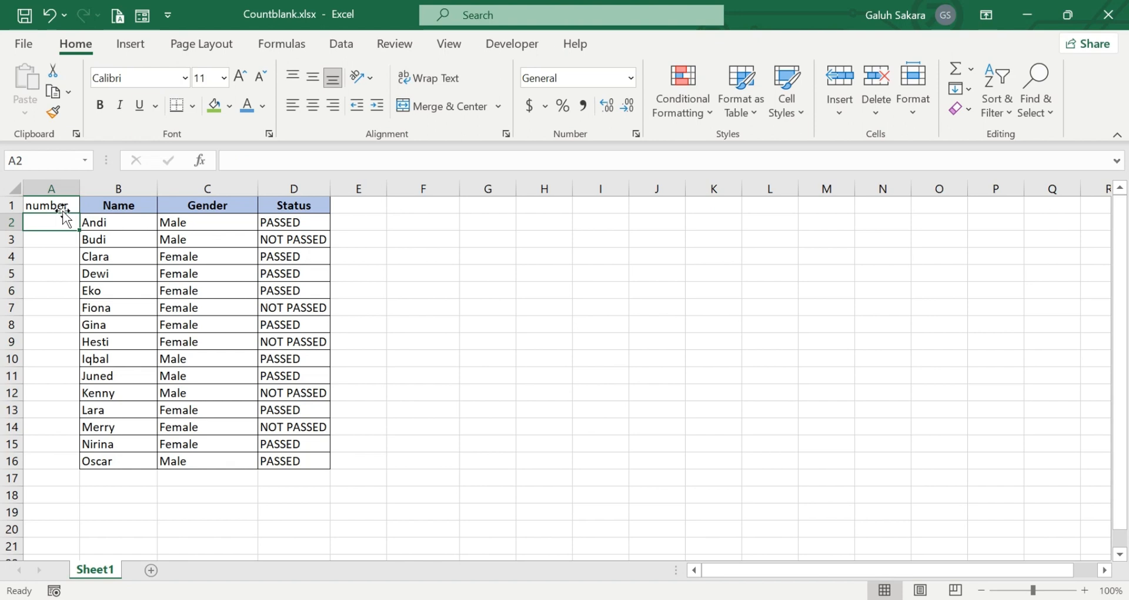
- Enter 1 and 2 in A2:A3, fill the series down to 15 in A16, then select A2:A16
text(1)
key(Return)
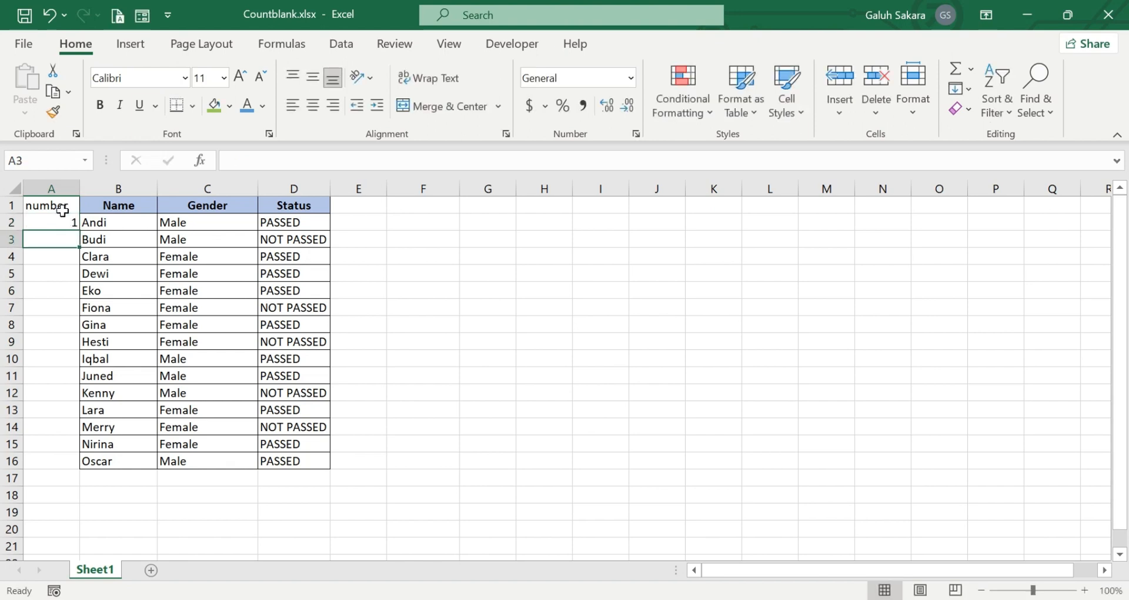
text(2)
key(Return)
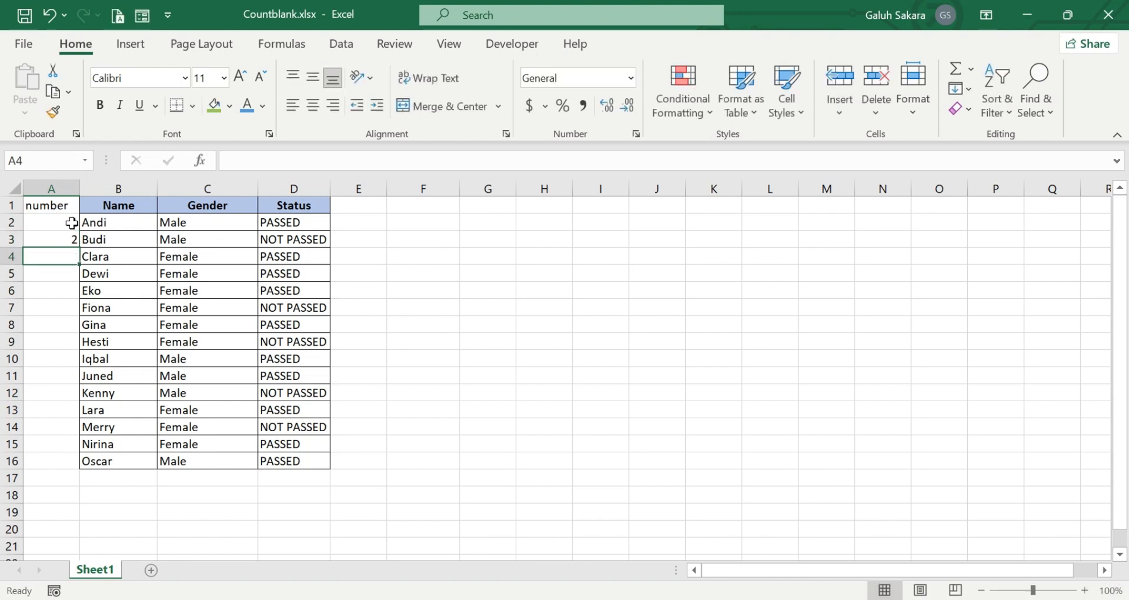
drag(71, 223, 73, 237)
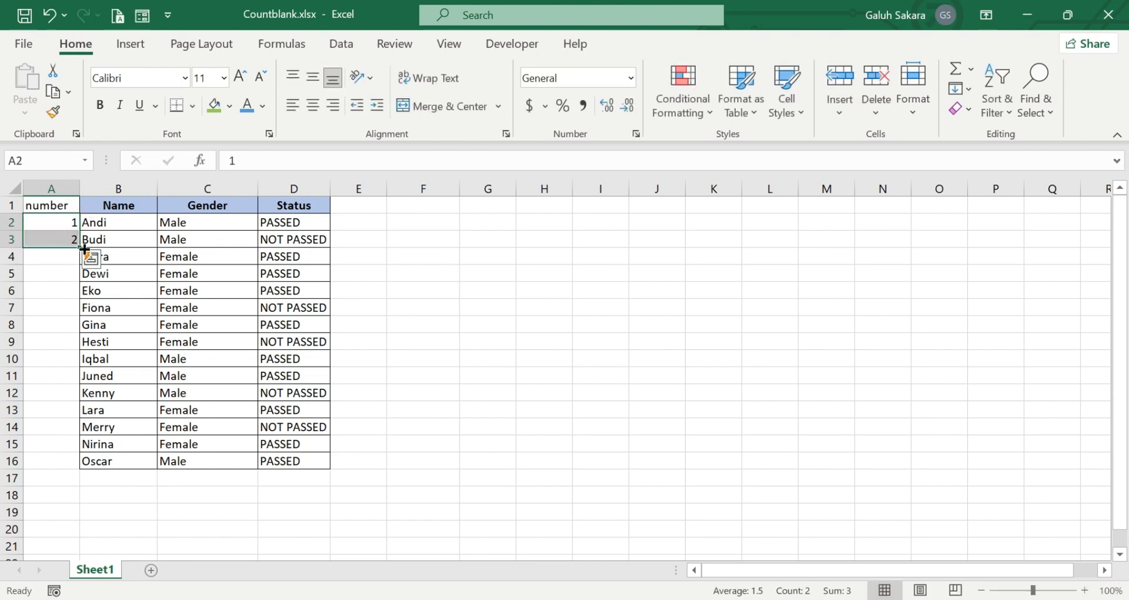
double_click(80, 249)
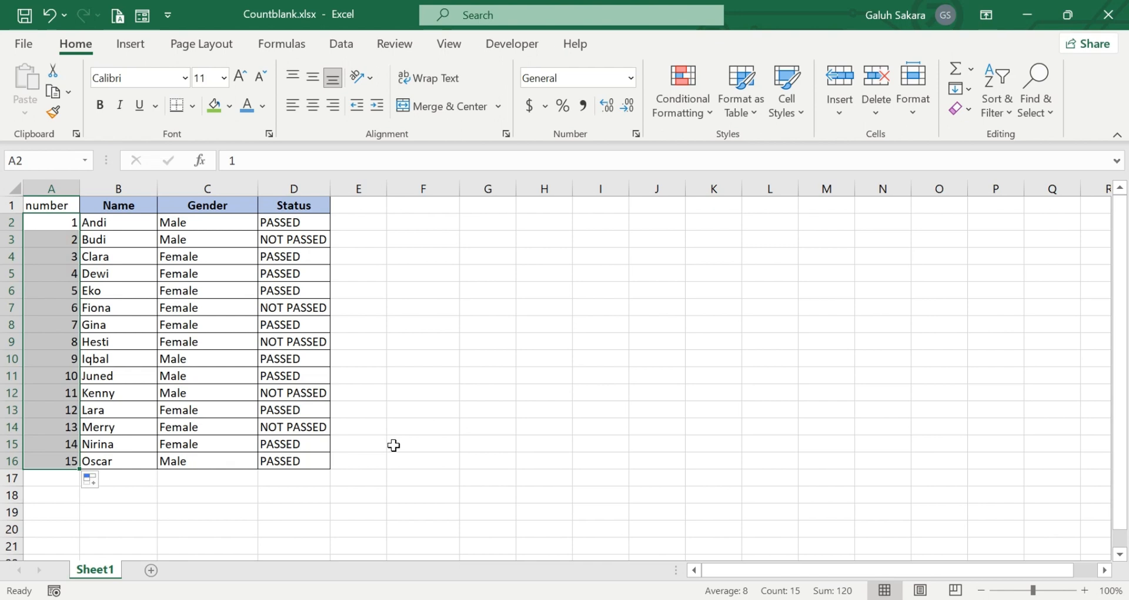
click(59, 492)
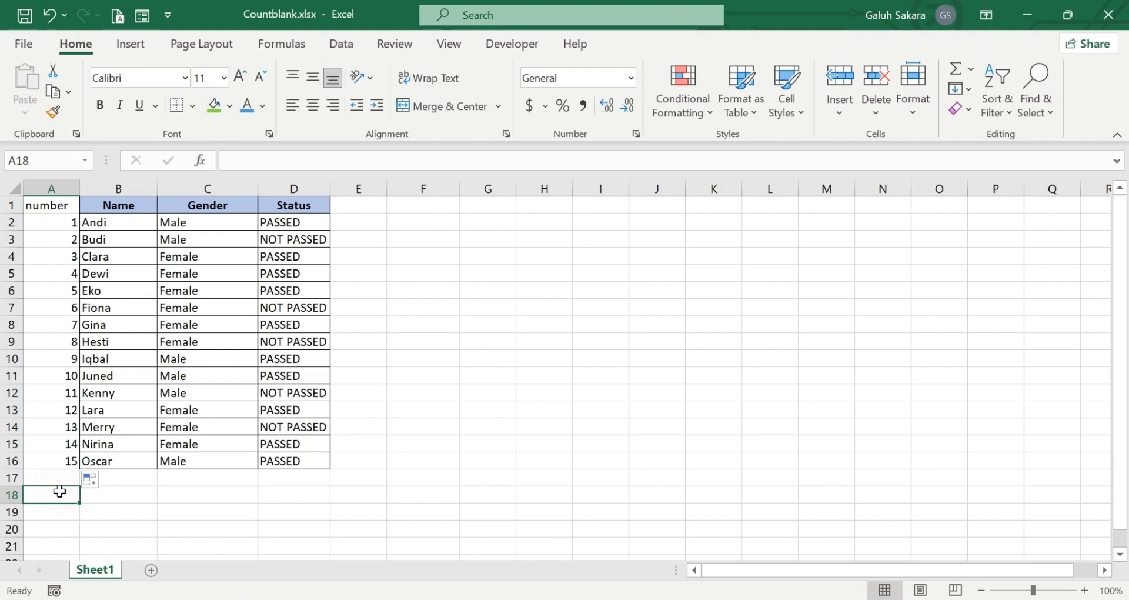
click(71, 461)
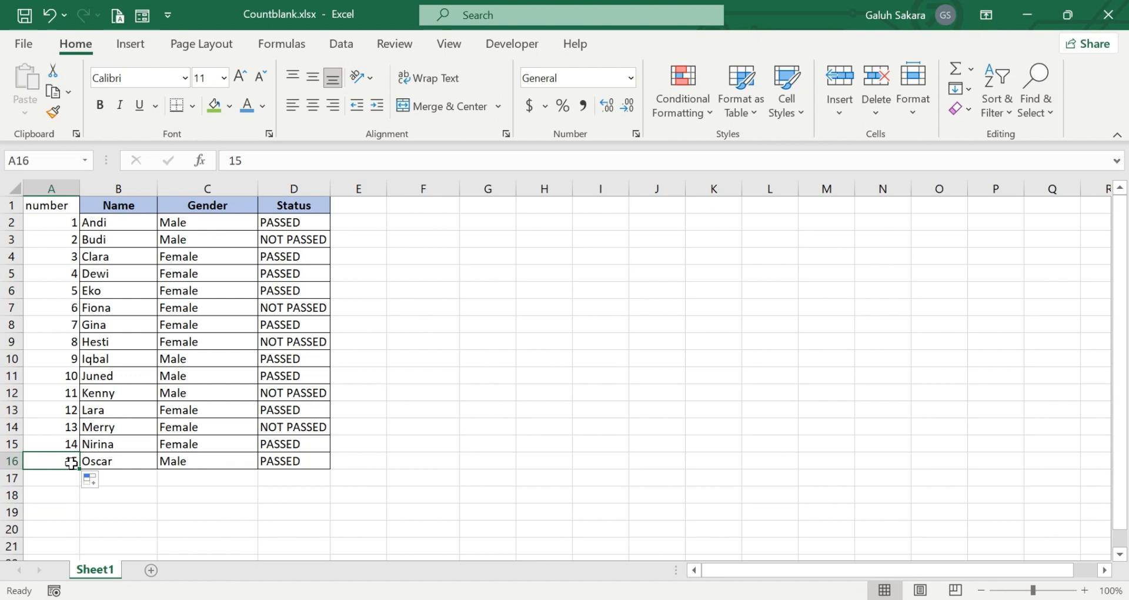
drag(69, 461, 58, 227)
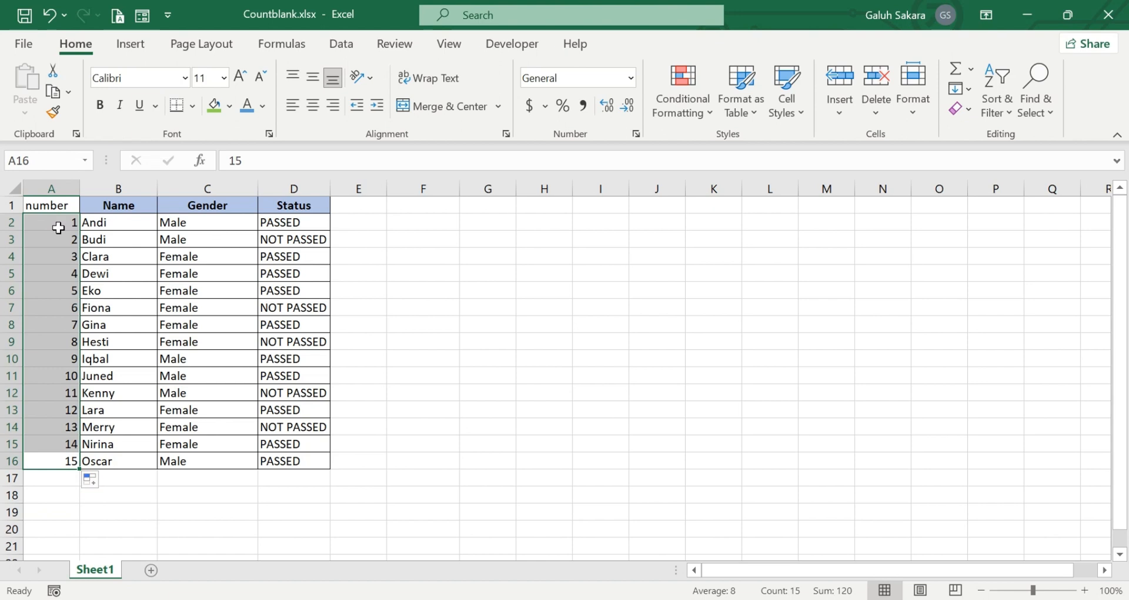
- Copy the numbers 1–15 from A2:A16 and paste them starting at A17
key(ctrl+c)
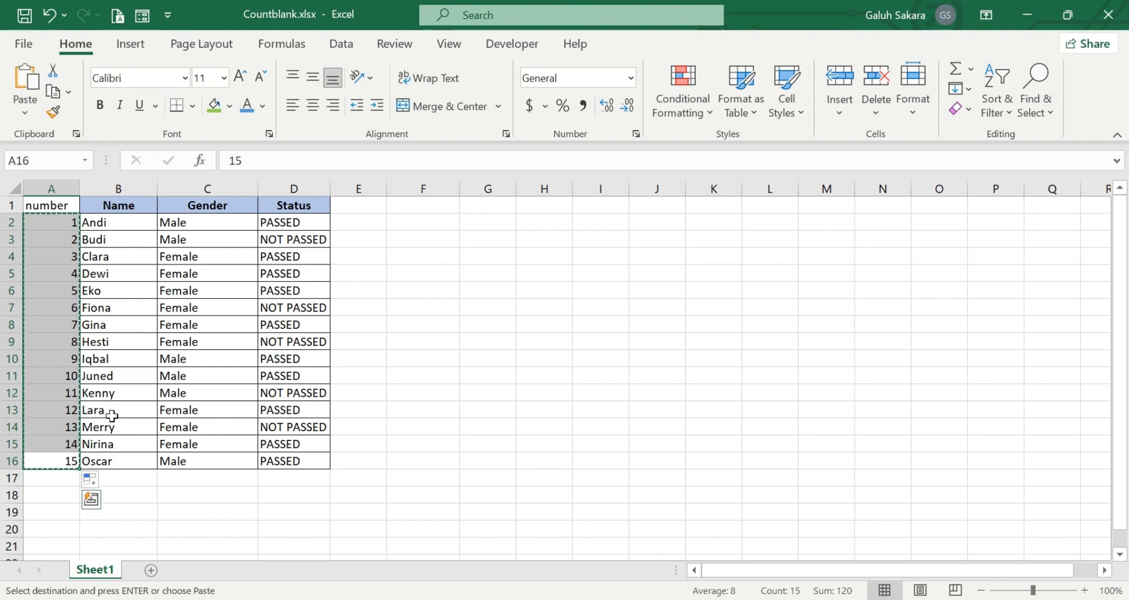
click(63, 477)
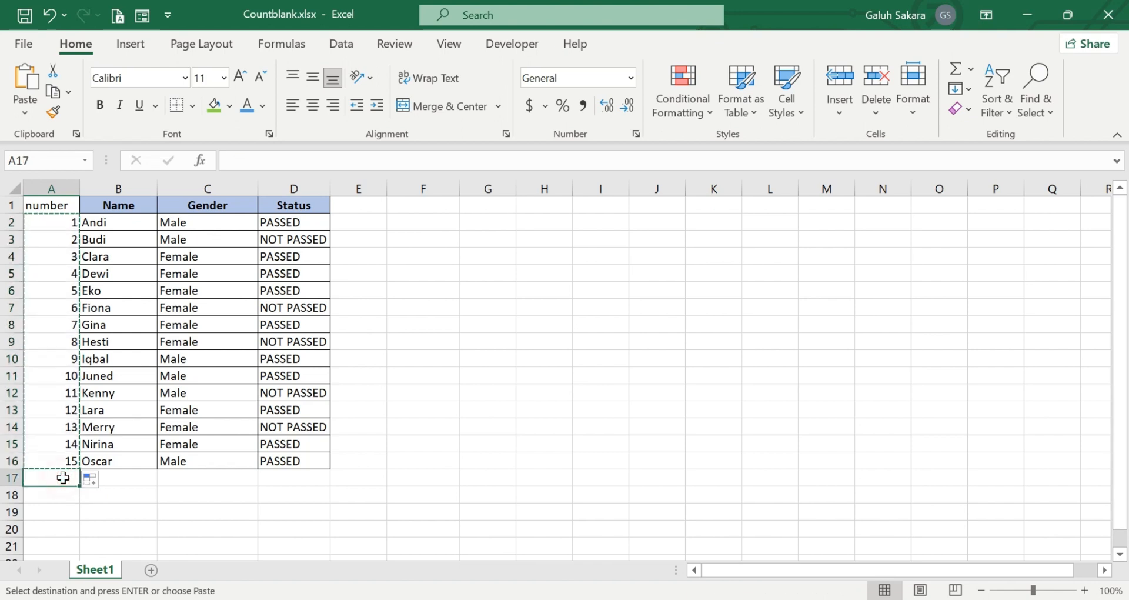
key(ctrl+v)
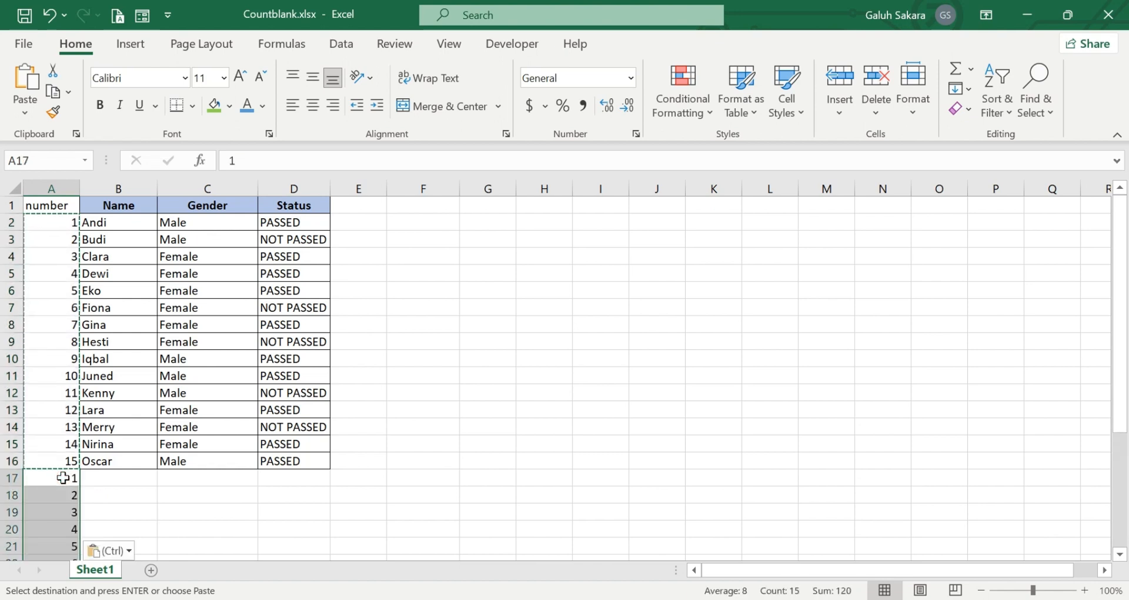
- Scroll through column A to check the pasted numbers in A17:A31
drag(1123, 325, 1128, 521)
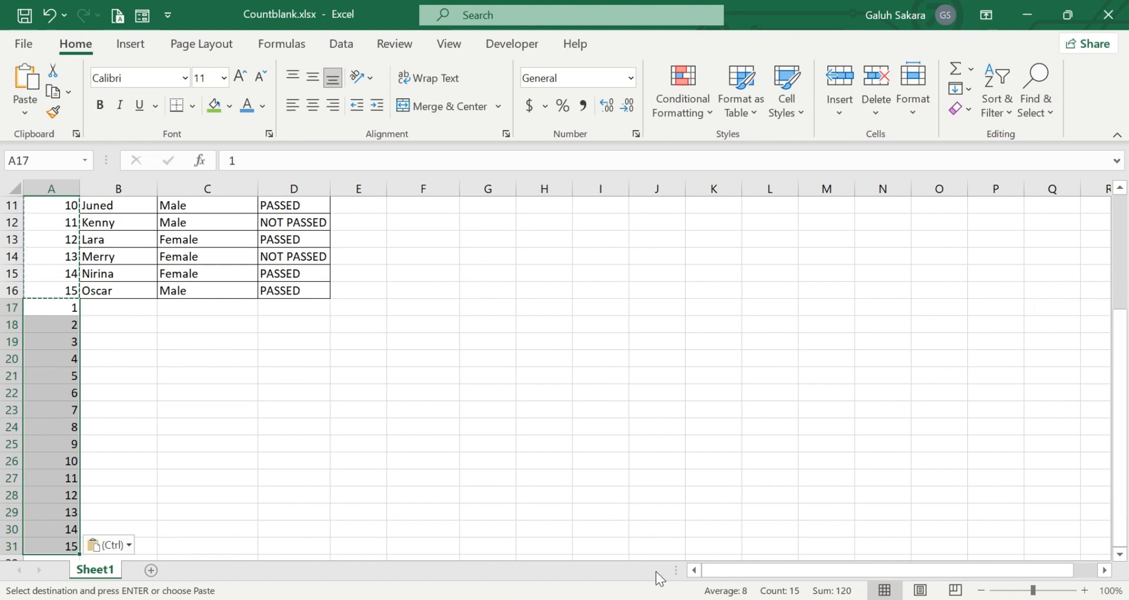
click(125, 347)
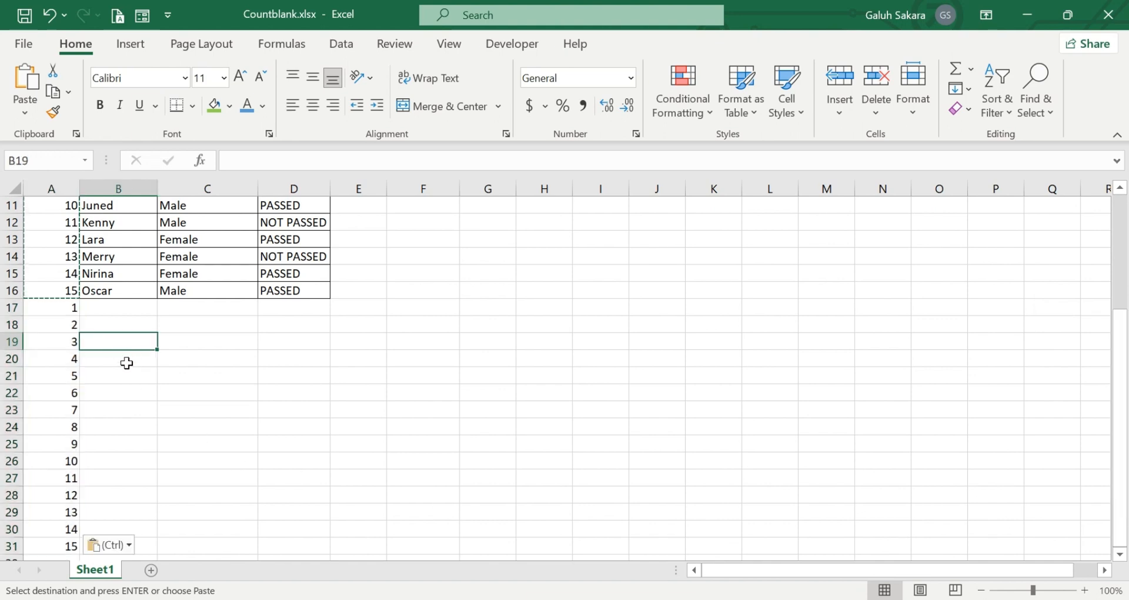
click(128, 369)
key(ctrl+Up)
key(Down)
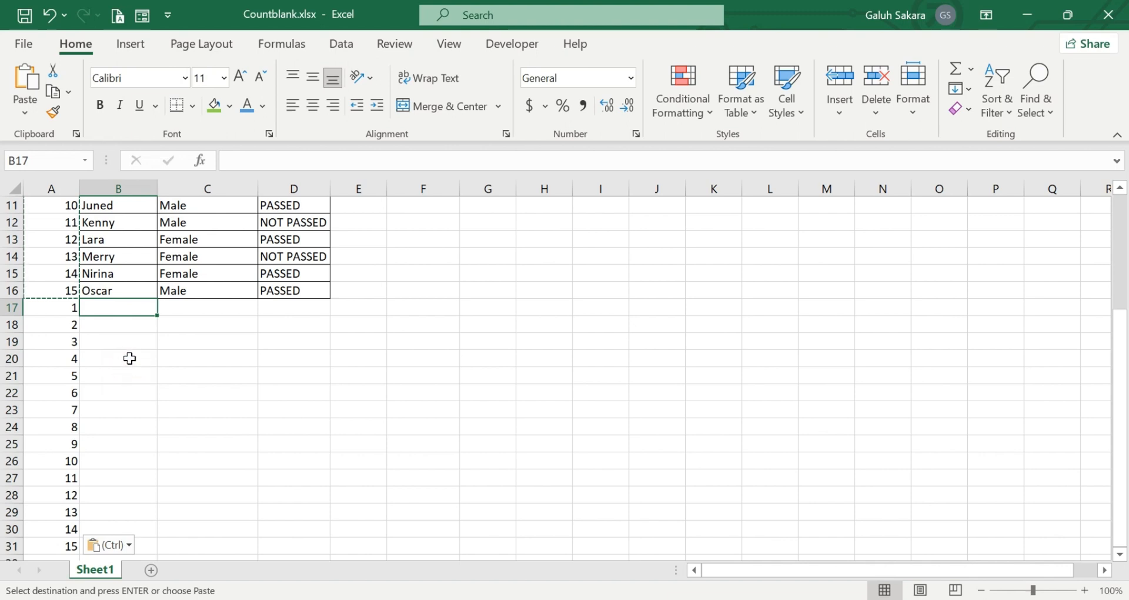
double_click(130, 359)
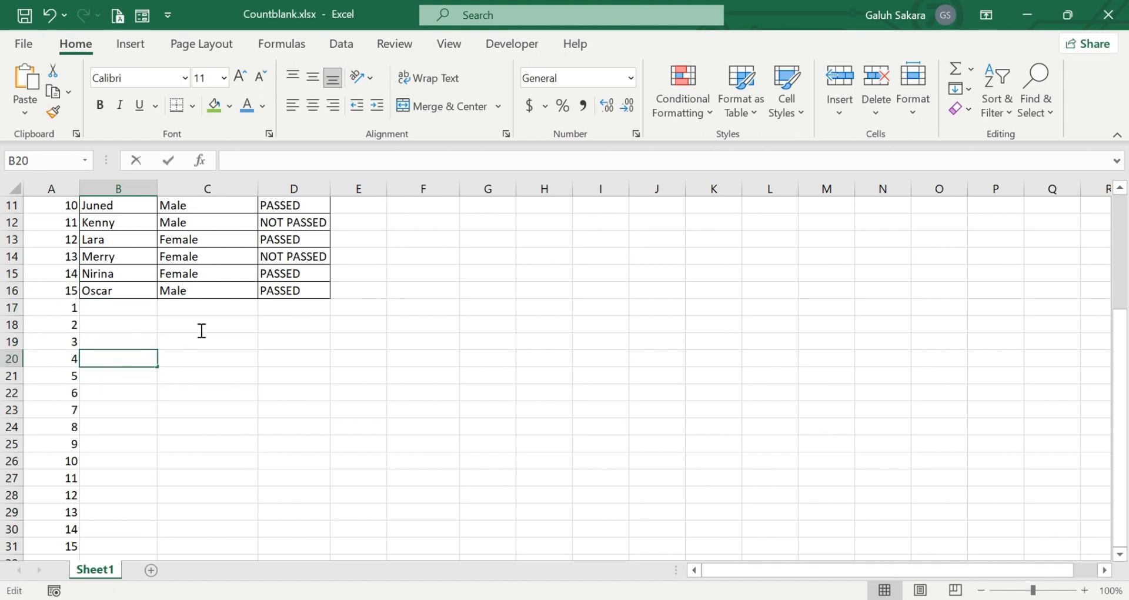
click(217, 388)
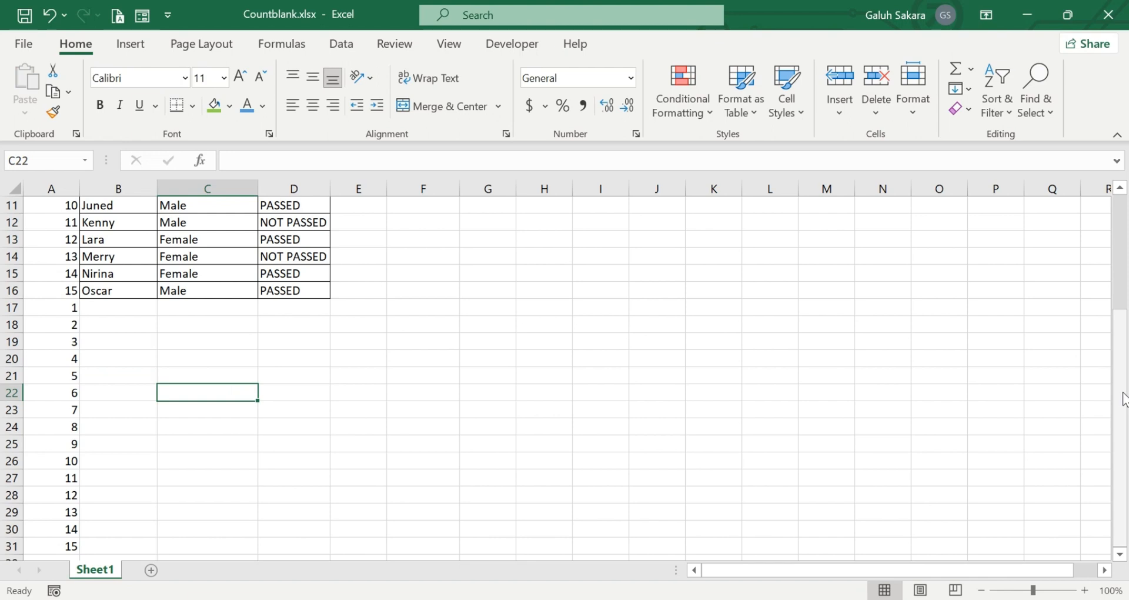
drag(1119, 372, 1078, 136)
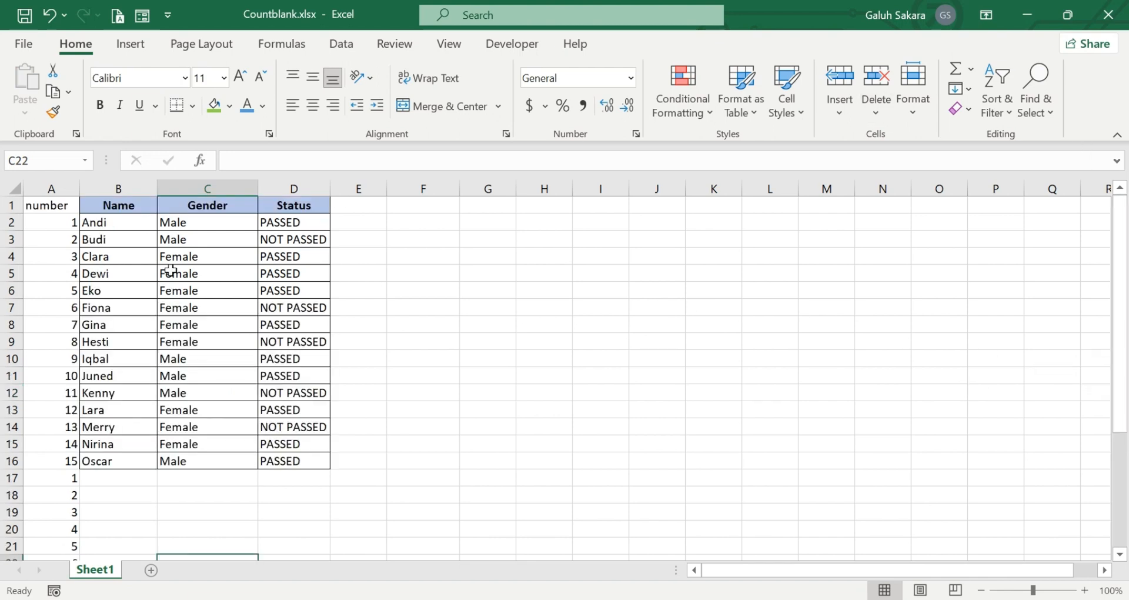
- Sort the sheet ascending (A to Z) by the number column from A1
click(47, 207)
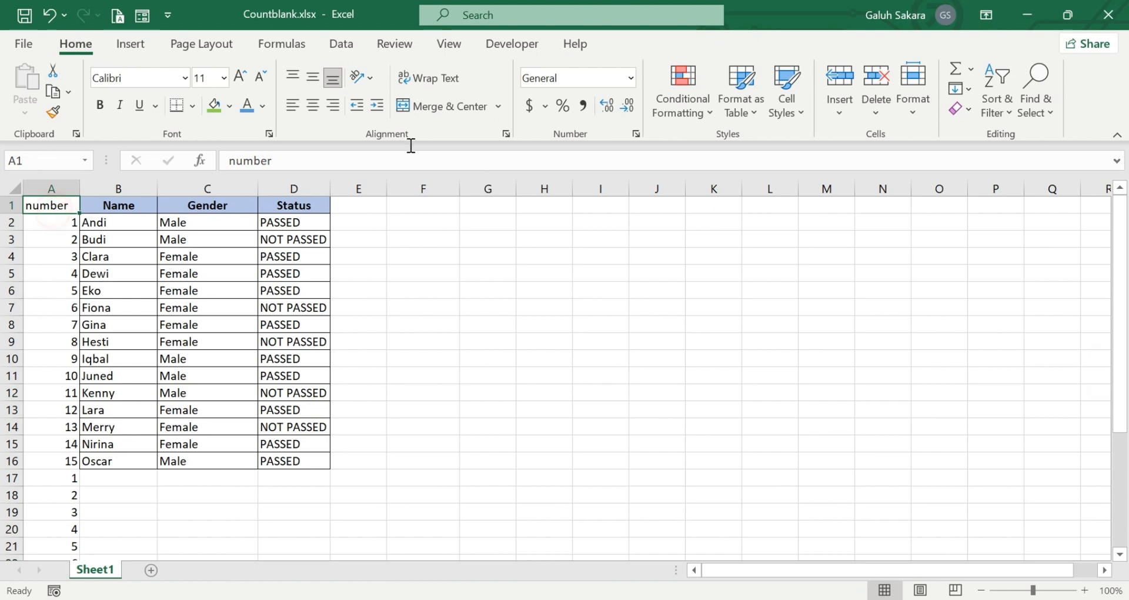
click(986, 113)
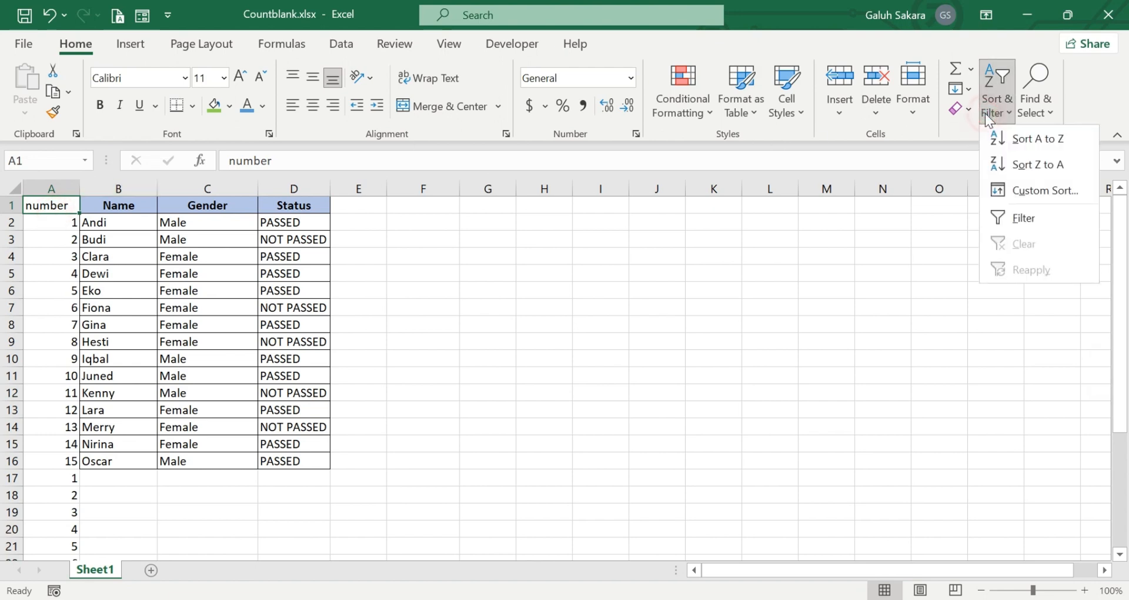
click(1023, 138)
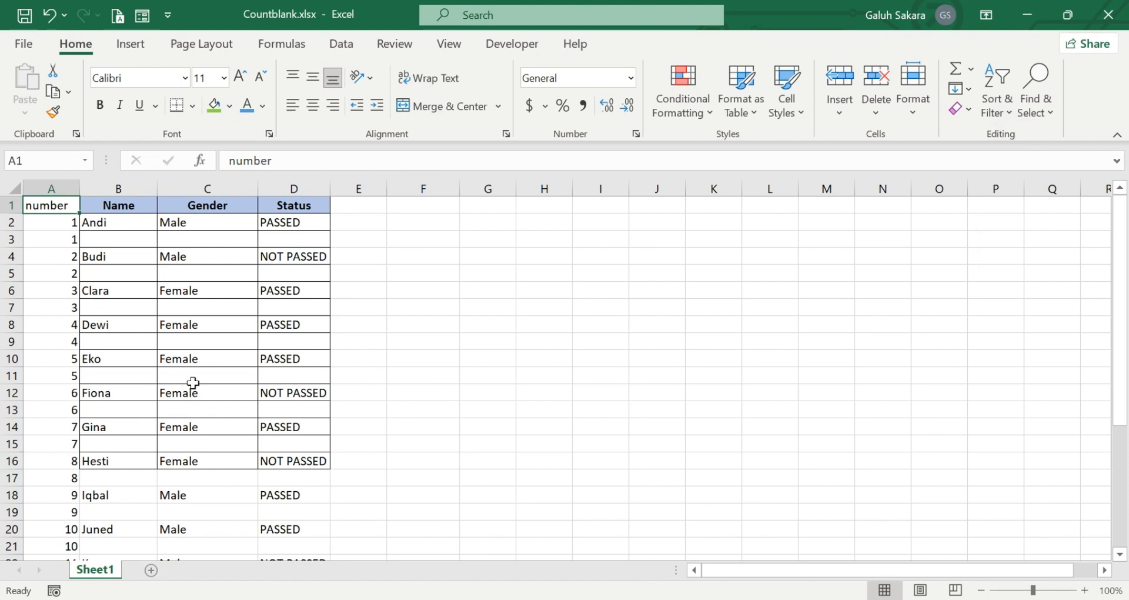
drag(1120, 261, 1120, 223)
- Delete the helper number column A
click(68, 187)
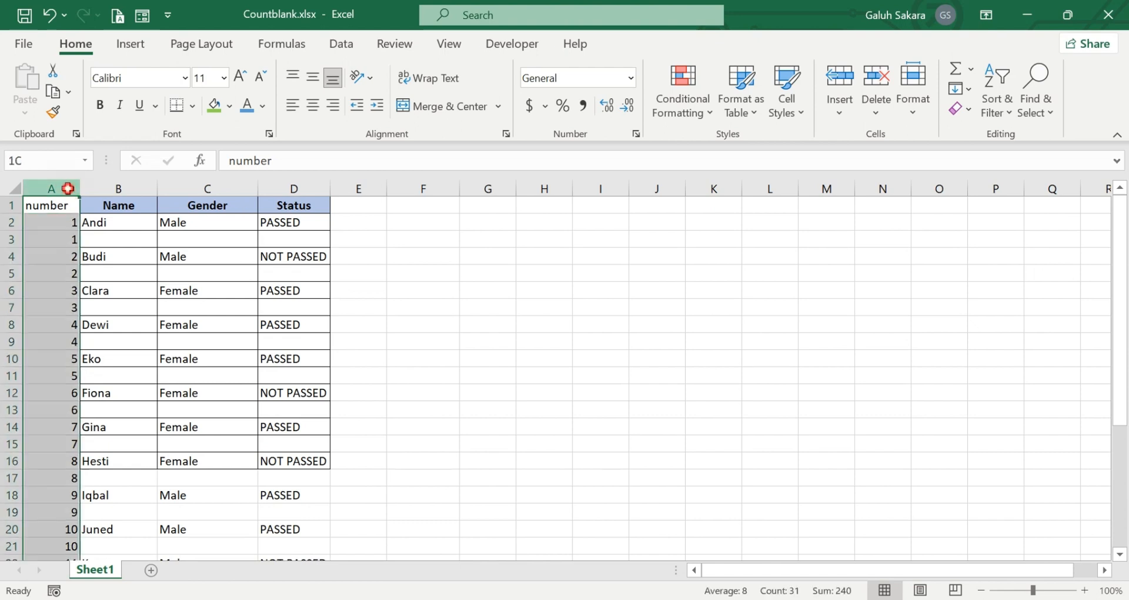
right_click(68, 187)
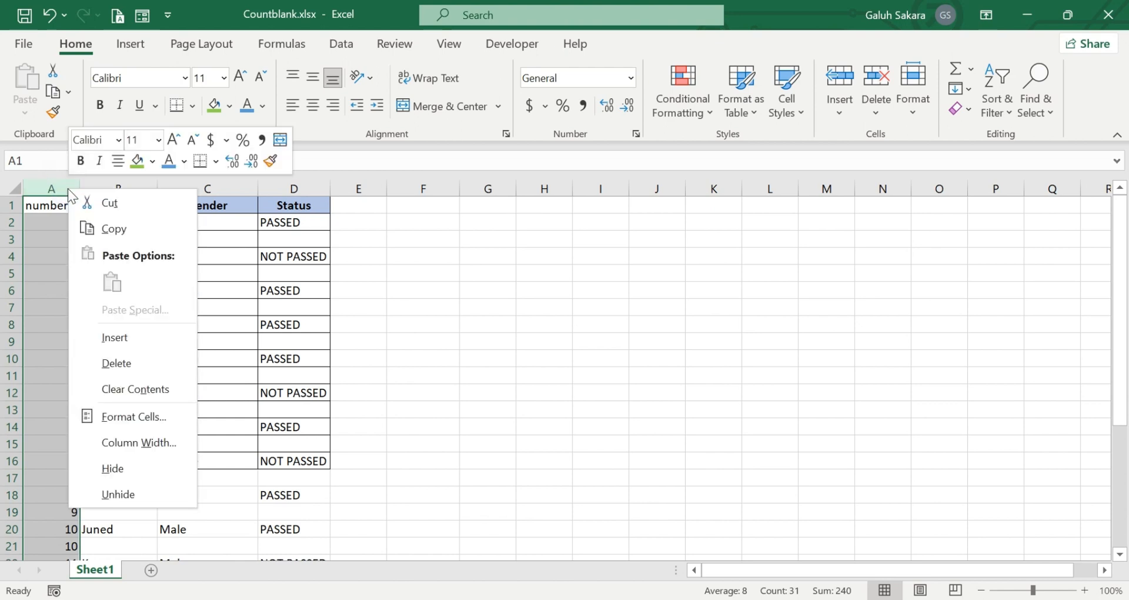
click(116, 368)
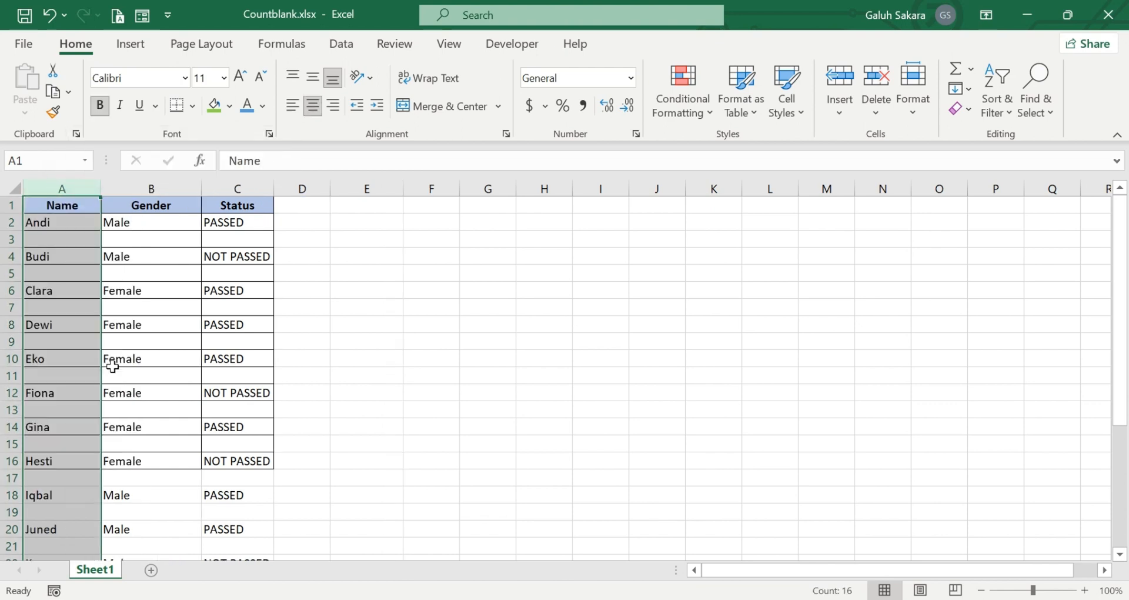
click(595, 373)
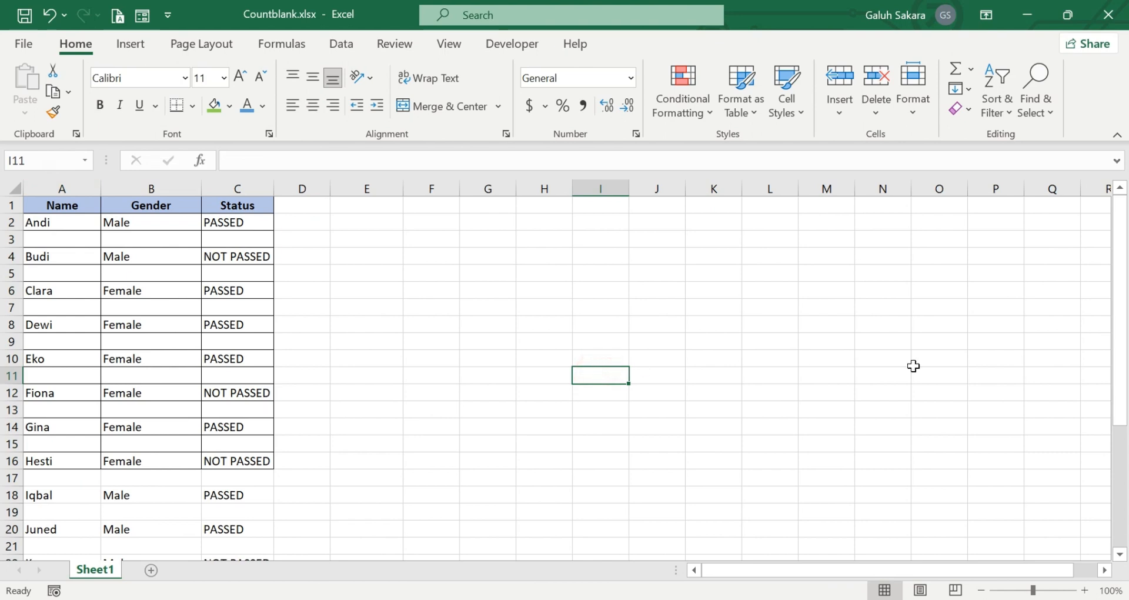
- Scroll through the table to check the blank row after each person
drag(1120, 292, 1123, 420)
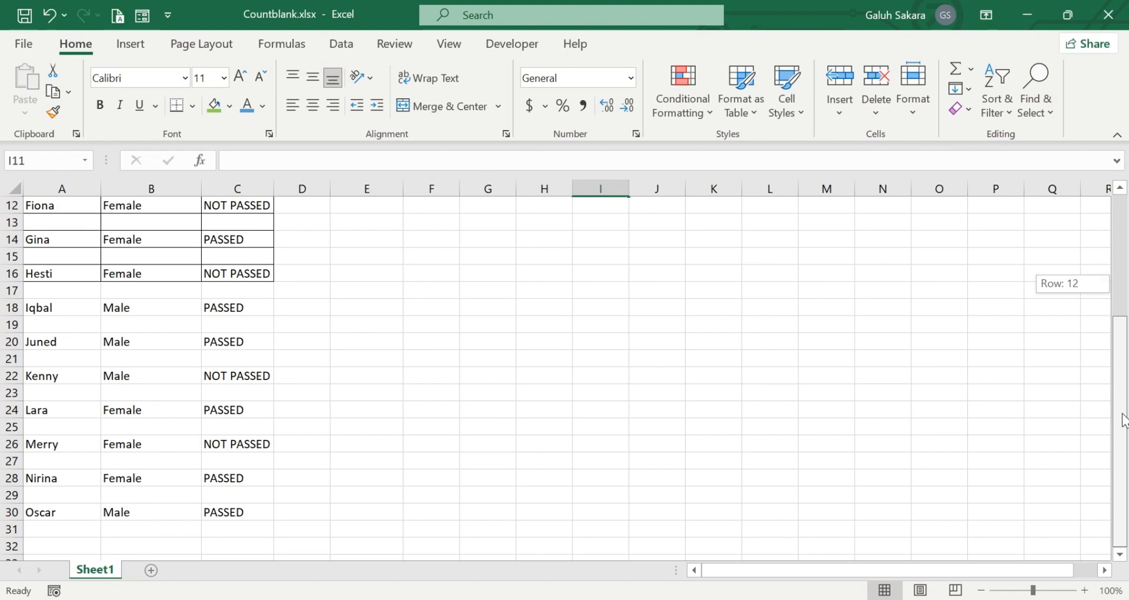
mouse_move(1124, 420)
mouse_down()
mouse_move(1119, 380)
mouse_move(1123, 439)
mouse_move(1101, 267)
mouse_move(1106, 398)
mouse_move(1124, 378)
mouse_move(1124, 402)
mouse_up()
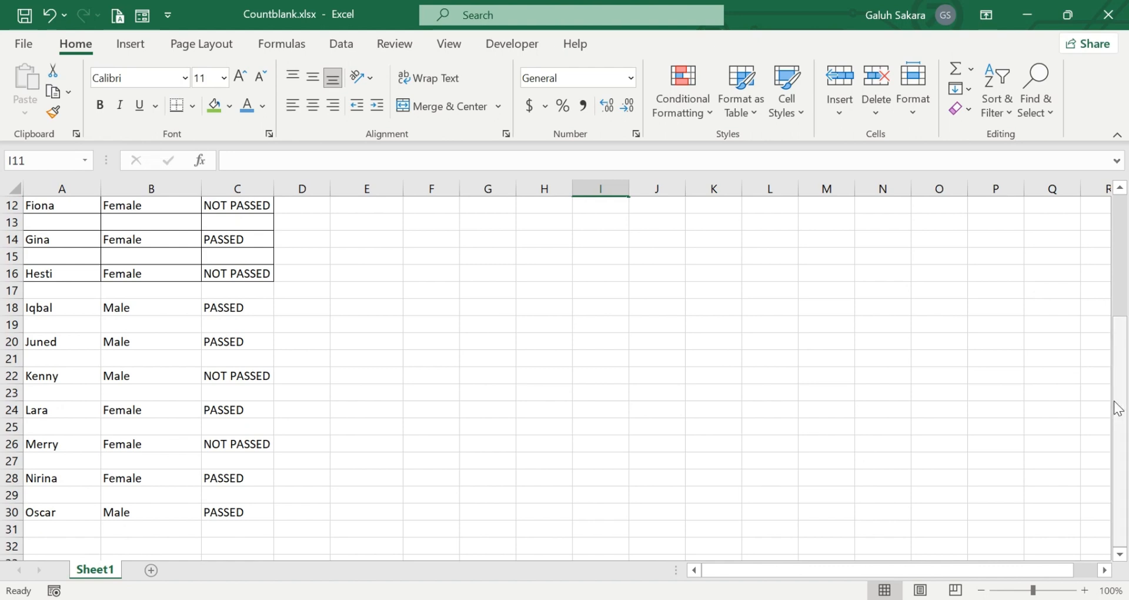
drag(1119, 406, 1124, 247)
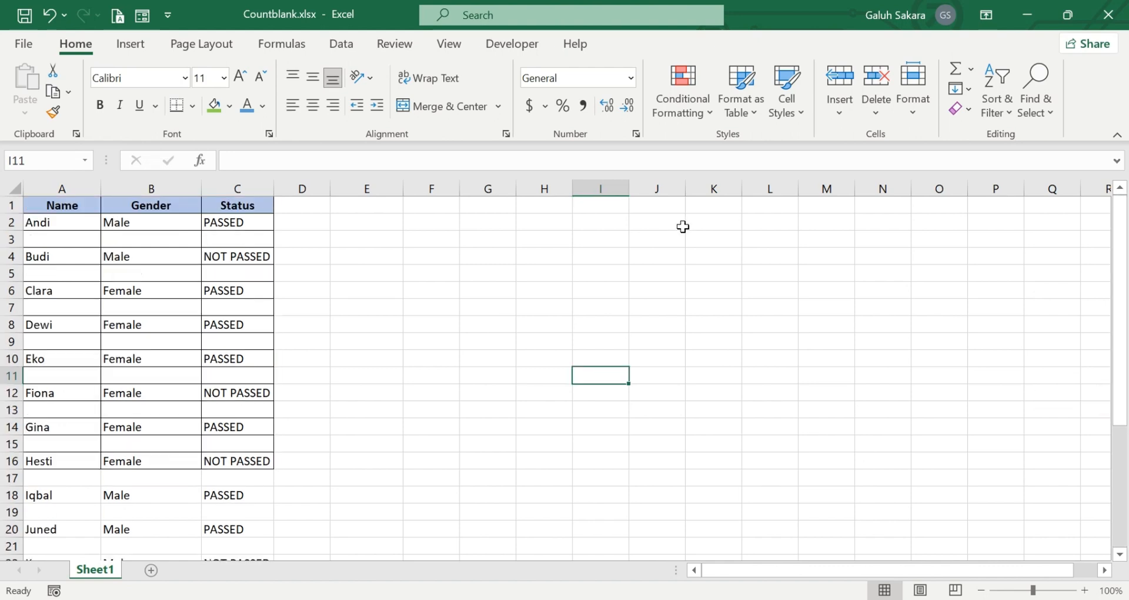
click(366, 337)
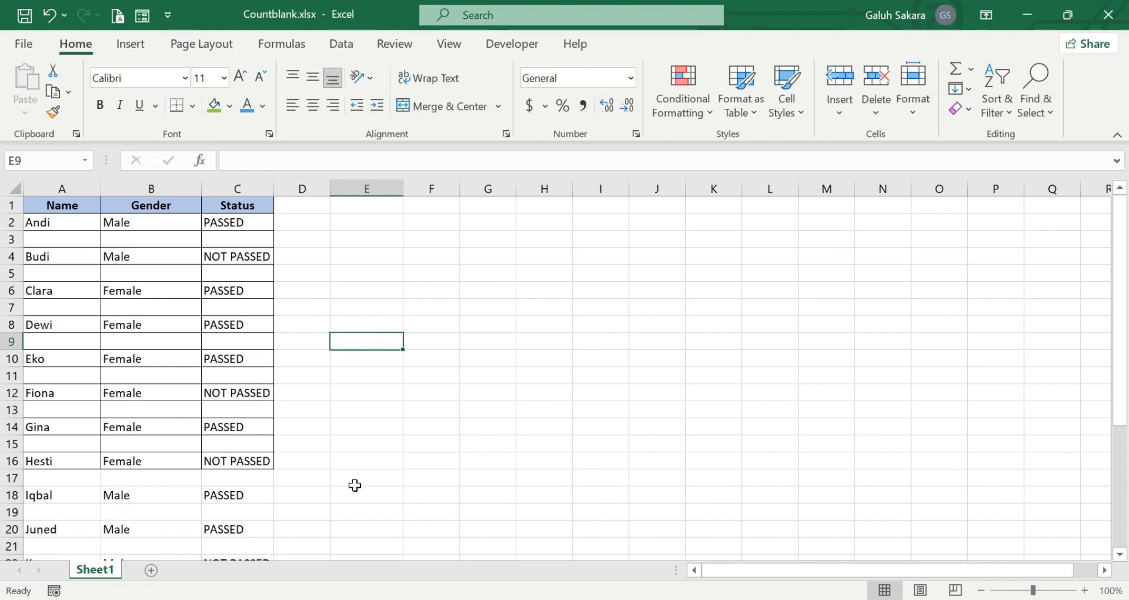
click(400, 599)
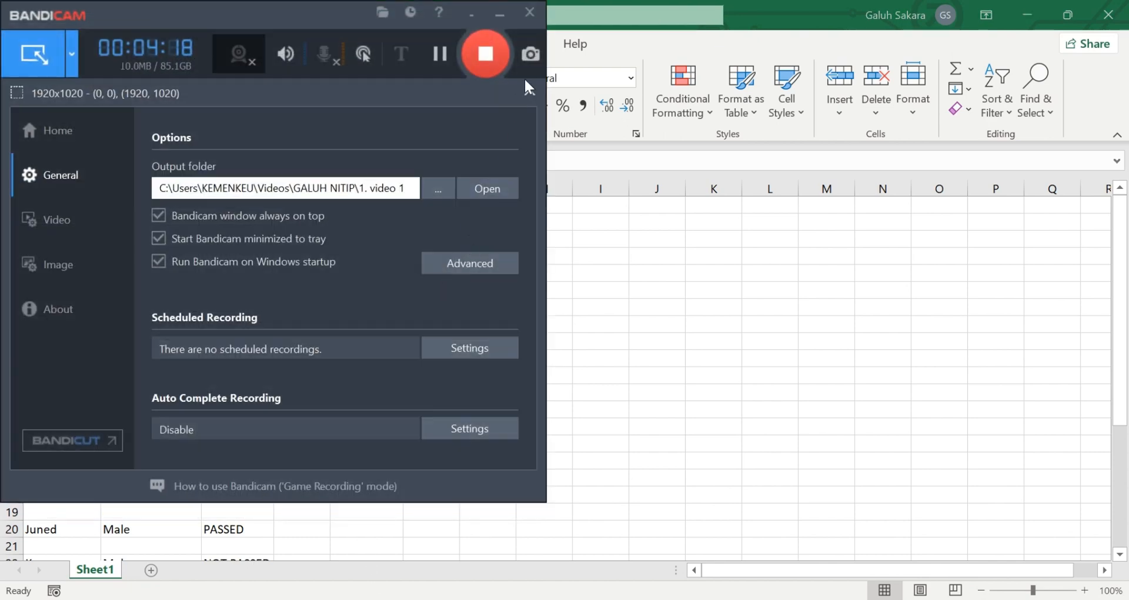